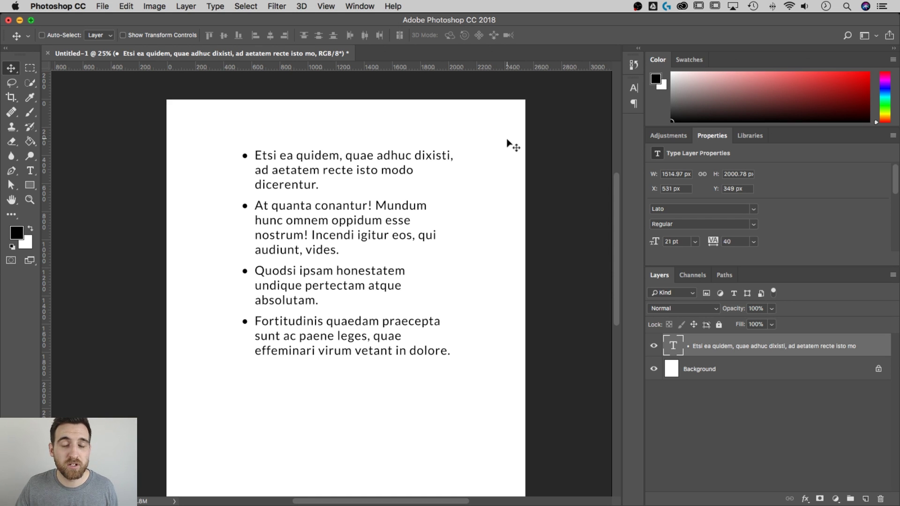
Drag the bullet-list text box's right edge inward so the four items rewrap narrower
key("t")
left_click(407, 221)
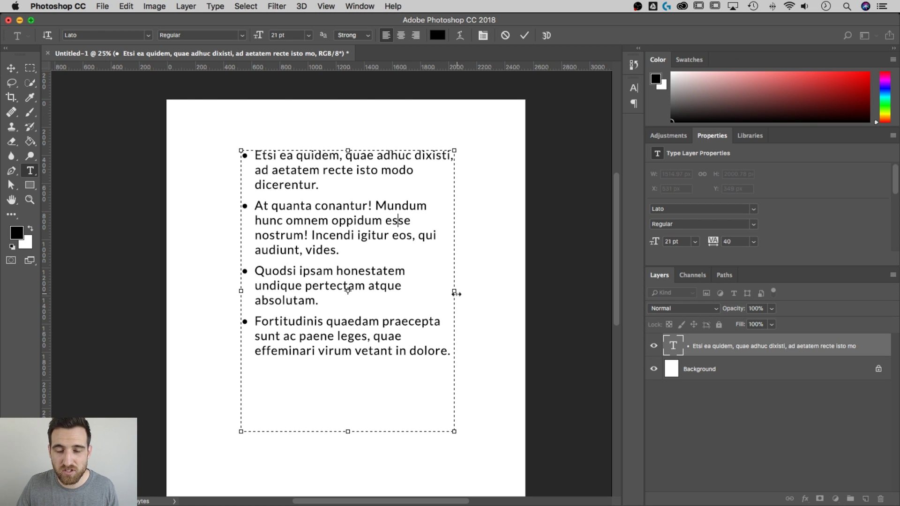
left_click_drag(458, 293, 442, 272)
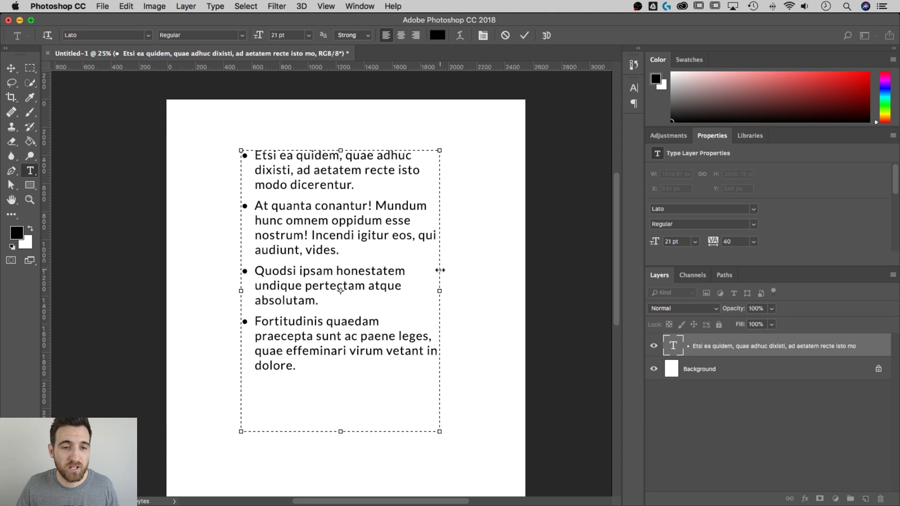
Commit the resized text and create a new 8.5 × 11 in, 300 ppi document
left_click(20, 69)
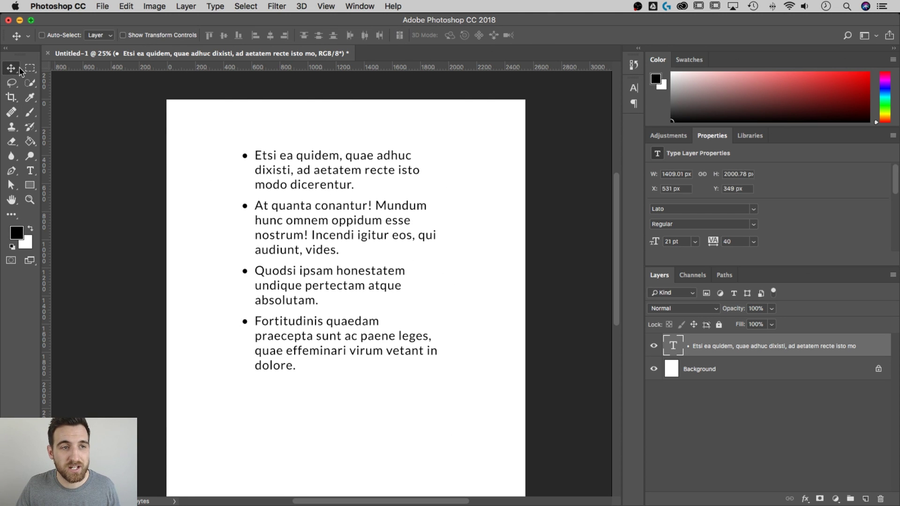
left_click(101, 7)
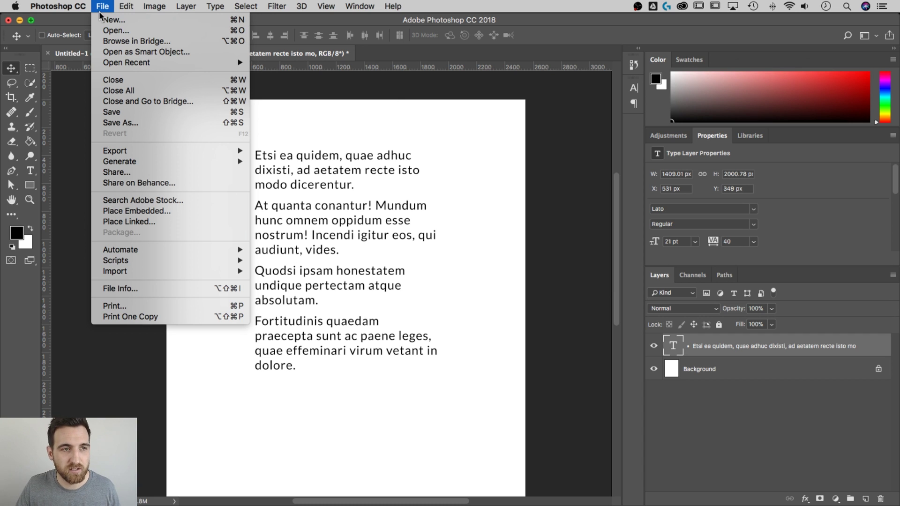
left_click(104, 20)
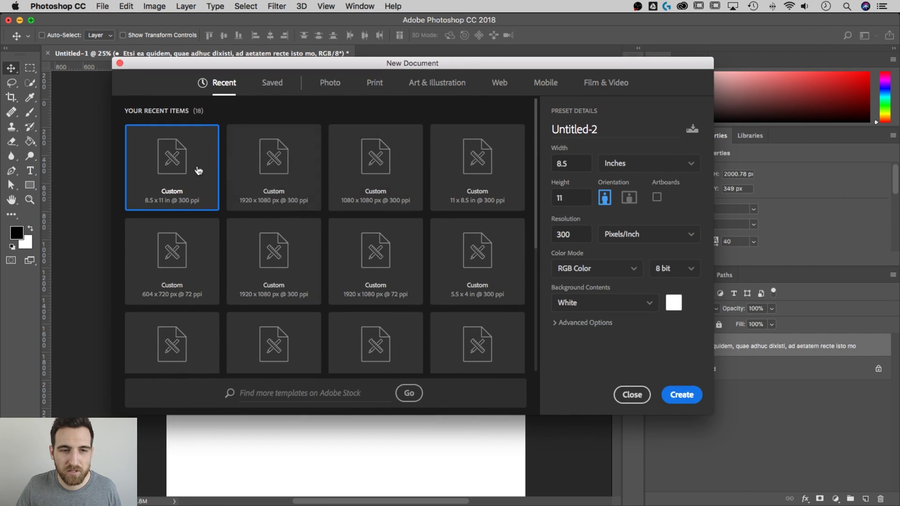
left_click(675, 393)
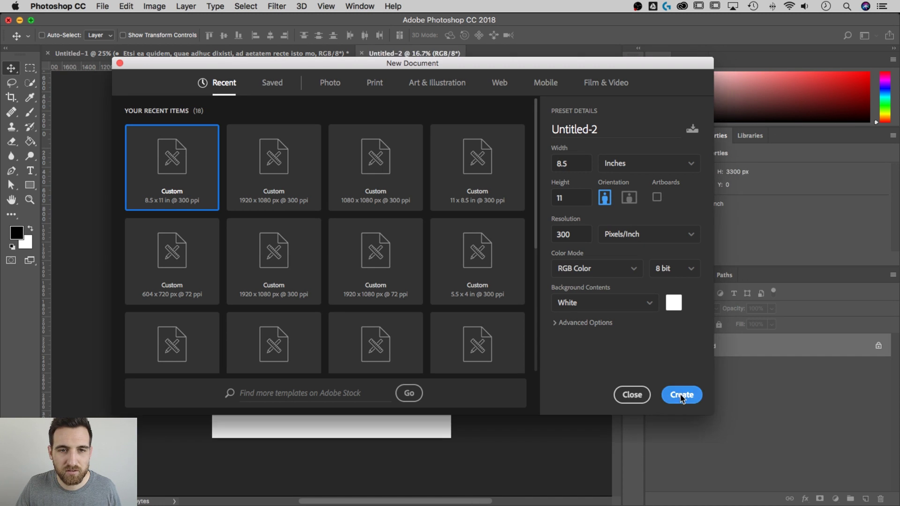
Zoom the new blank page to 25% and show the rulers around the canvas
key("super+plus")
key("super+r")
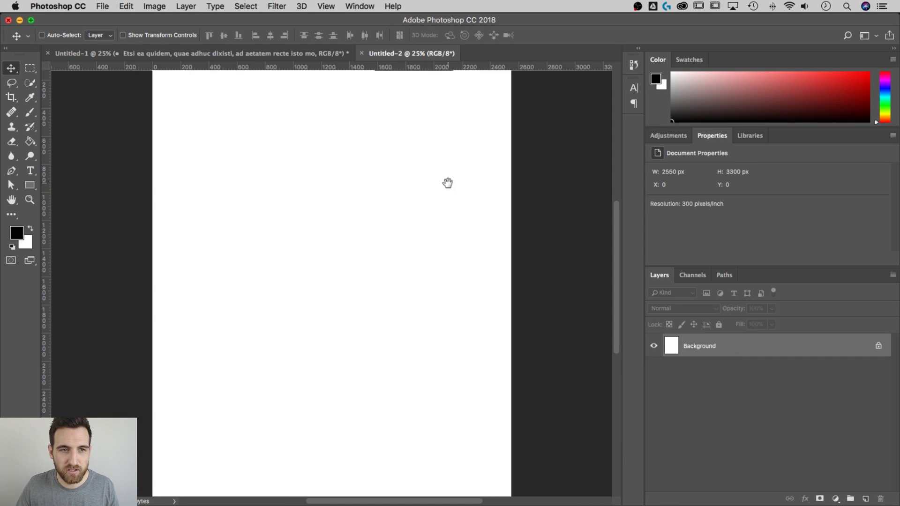
left_click_drag(448, 183, 446, 249)
key("super+r")
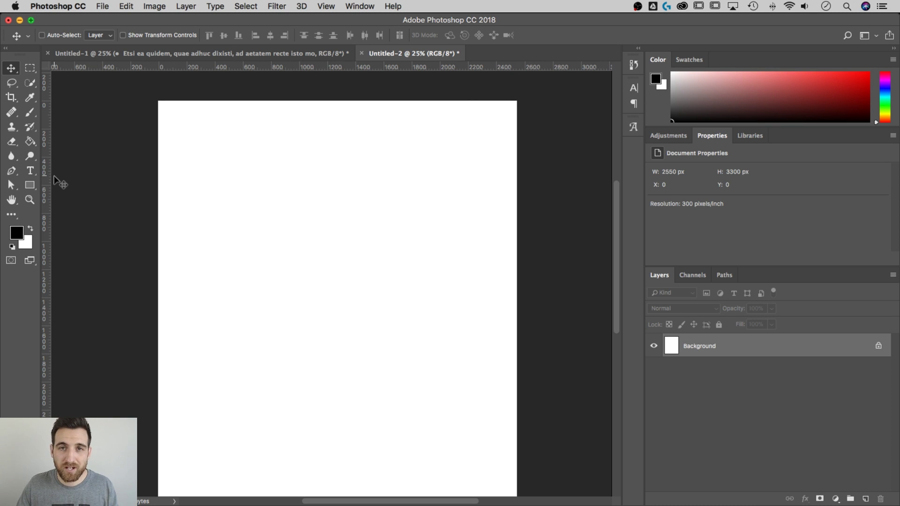
Draw an empty paragraph text box across the upper page and reopen its type layer for editing
left_click(30, 172)
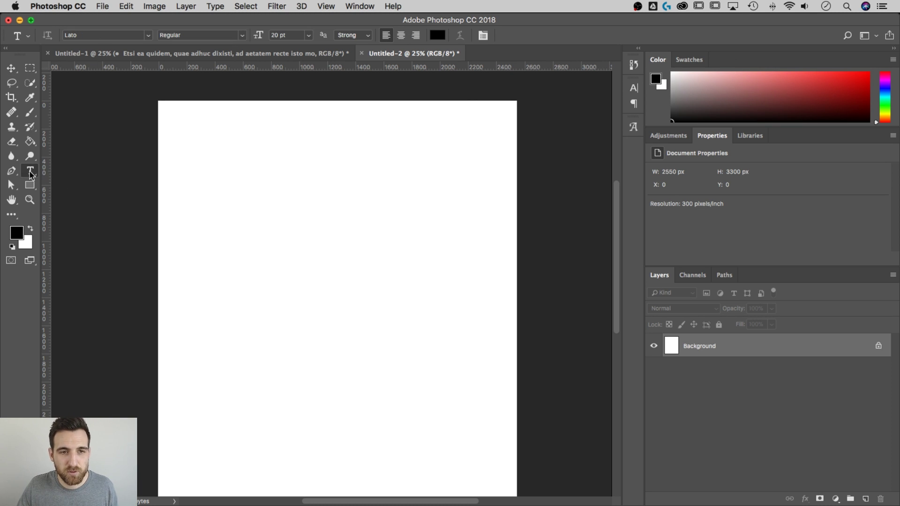
left_click_drag(227, 158, 449, 412)
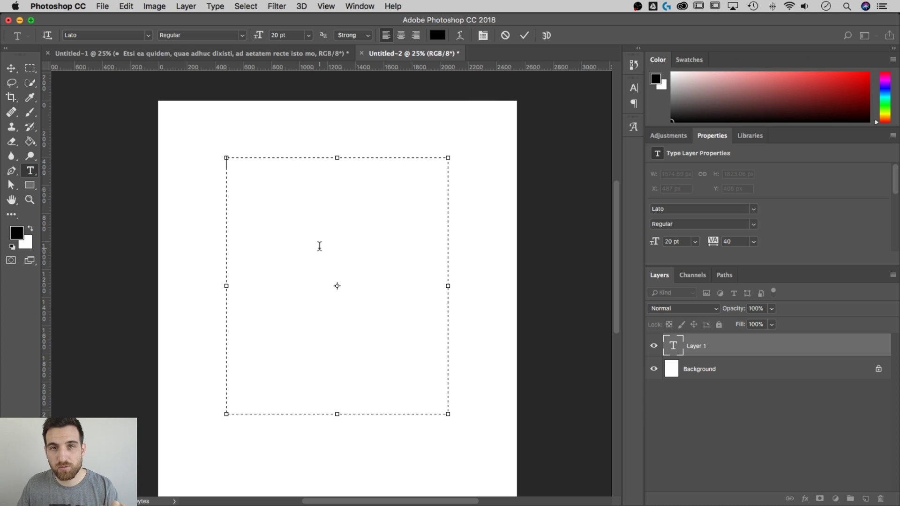
left_click(734, 346)
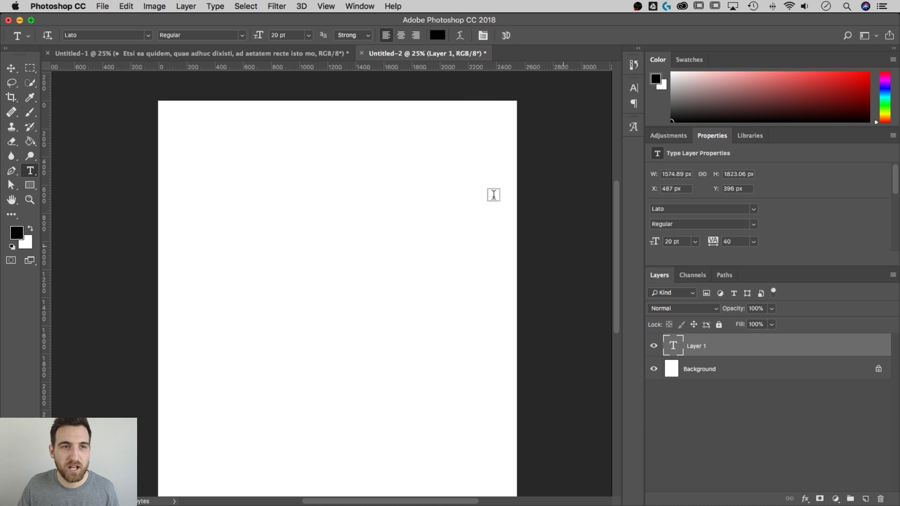
left_click(220, 6)
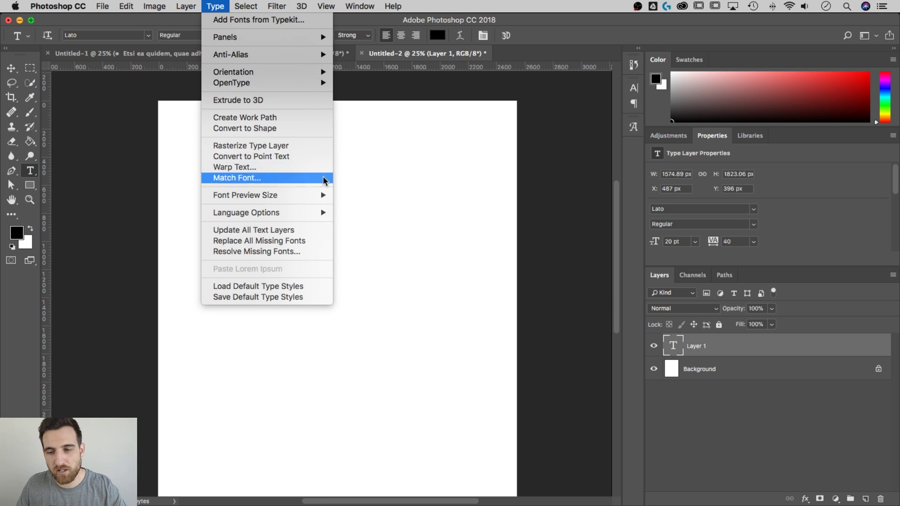
left_click(679, 348)
double_click(678, 347)
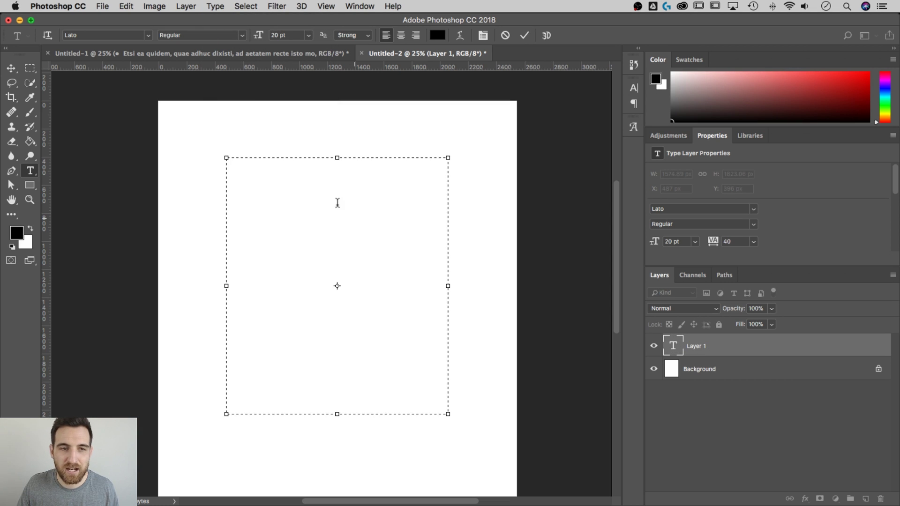
Paste the four Latin paragraphs, starting 'Etsi ea quidem…', and put the caret before the first word
key("super")
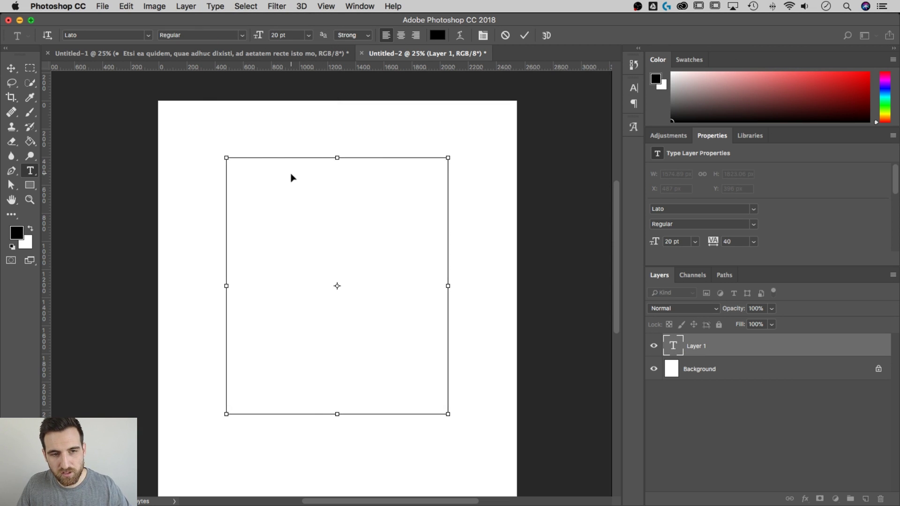
type("Etsi ea quidem, quae adhuc dixisti, quamvis ad aetatem recte isto modo dicerentur. At quanta conantur! Mundum hunc omnem oppidum esse nostrum! Incendi igitur eos, qui audiunt, vides. Quodsi ipsam honestatem undique pertectam atque absolutam. Fortitudinis quaedam praecepta sunt ac paene leges, quae effeminari virum vetant in dolore.")
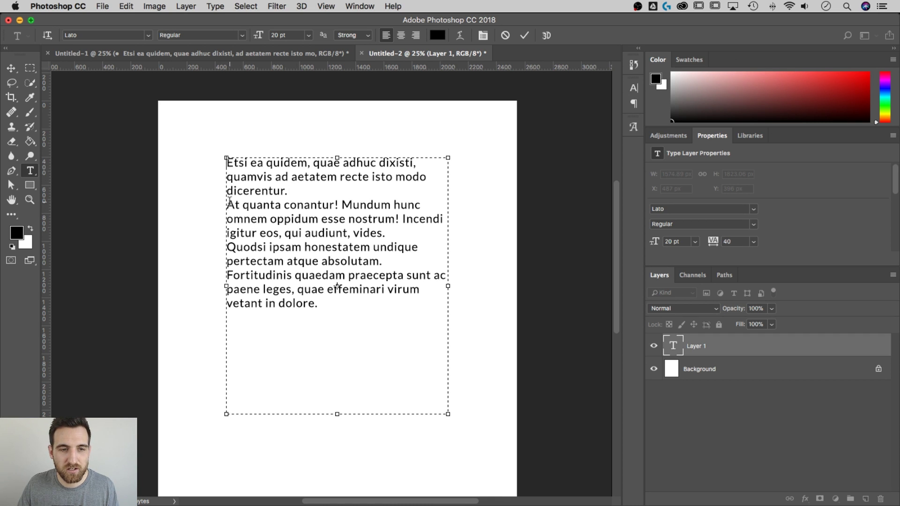
left_click(227, 277)
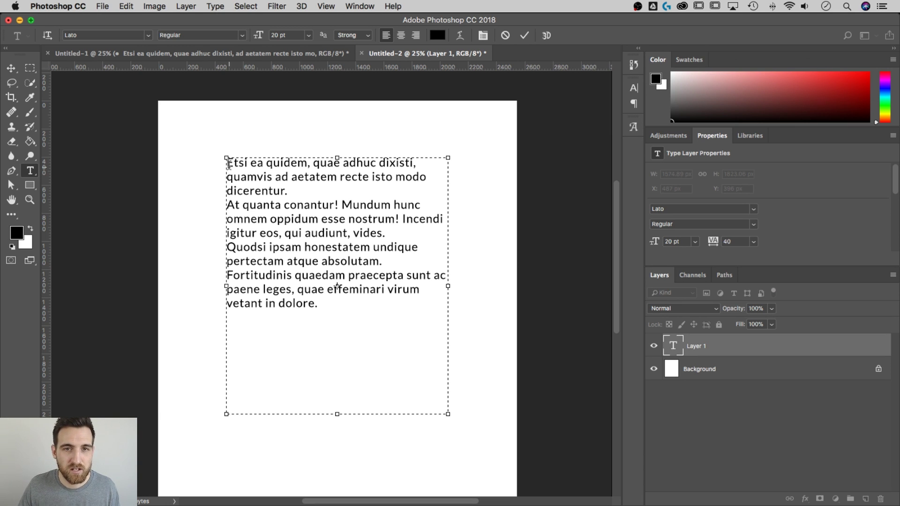
Insert a bullet glyph from the Glyphs panel before the first paragraph
left_click(219, 6)
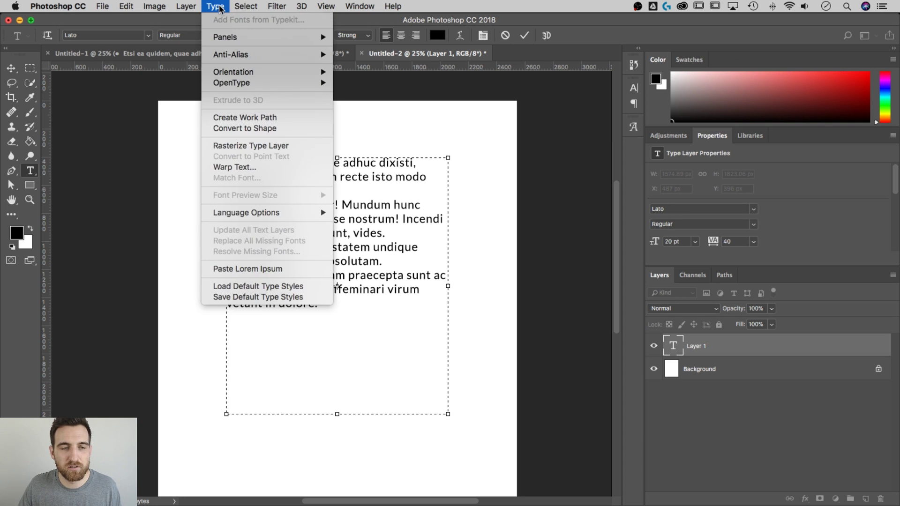
mouse_move(235, 37)
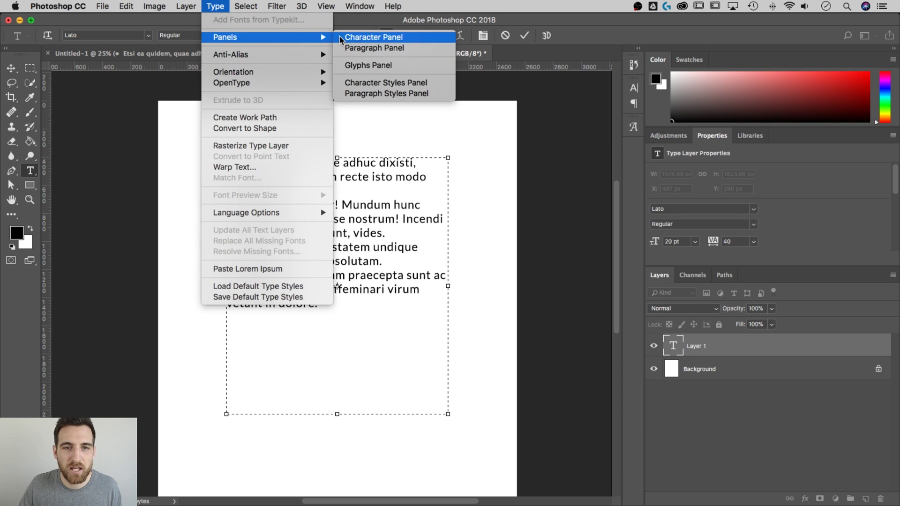
left_click(364, 66)
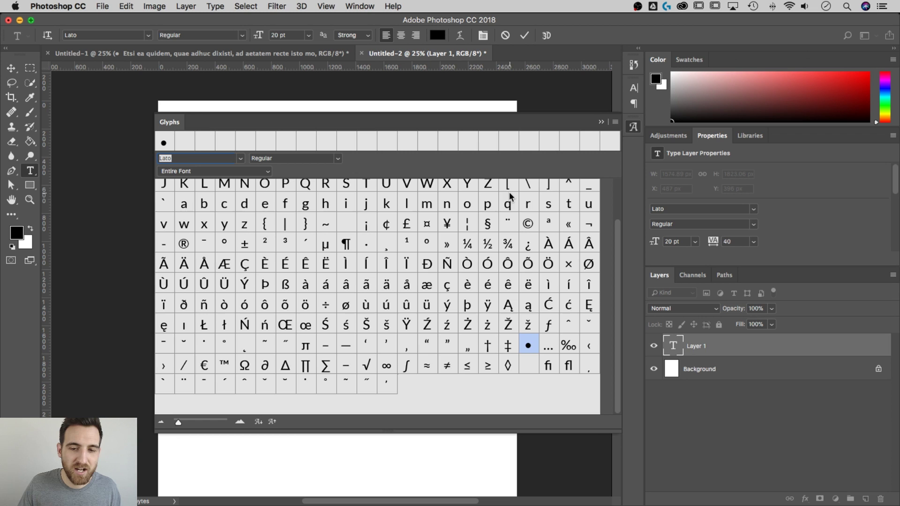
scroll(395, 240, "up", 3)
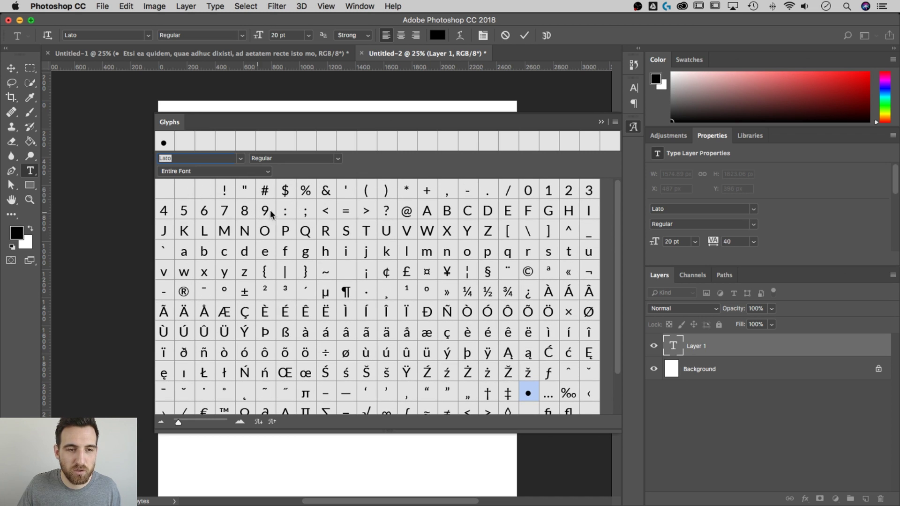
scroll(363, 261, "down", 2)
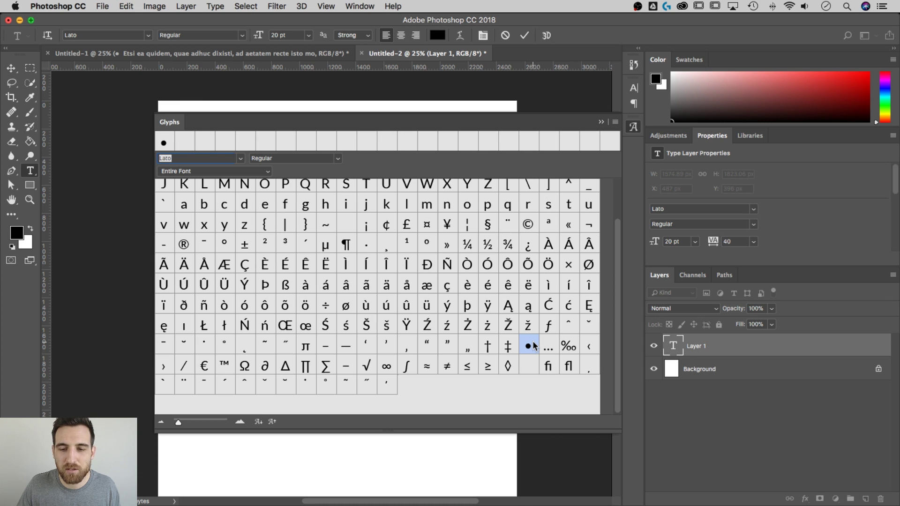
left_click(601, 123)
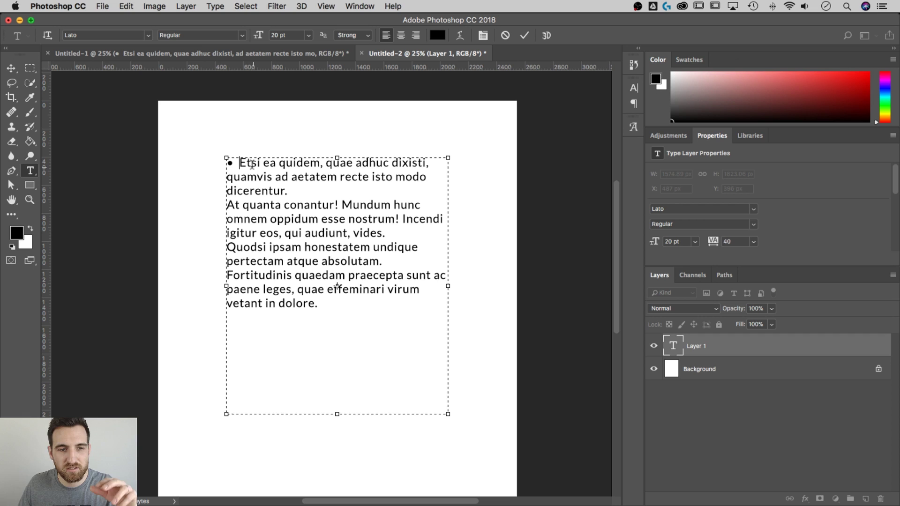
Copy the bullet and space, then paste it before the second, third (Quodsi) and fourth (Fortitudinis) paragraphs
key("shift+Left")
key("shift+Left")
key("shift+Left")
key("super+c")
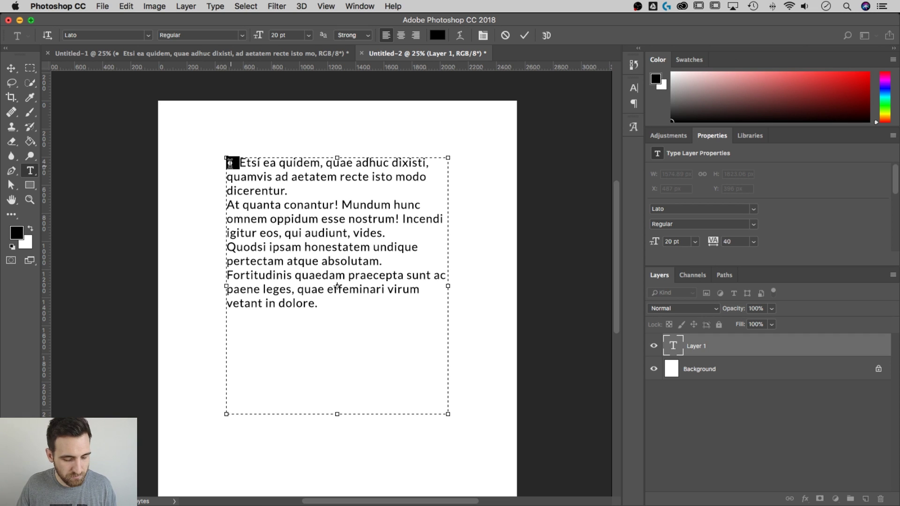
left_click(229, 205)
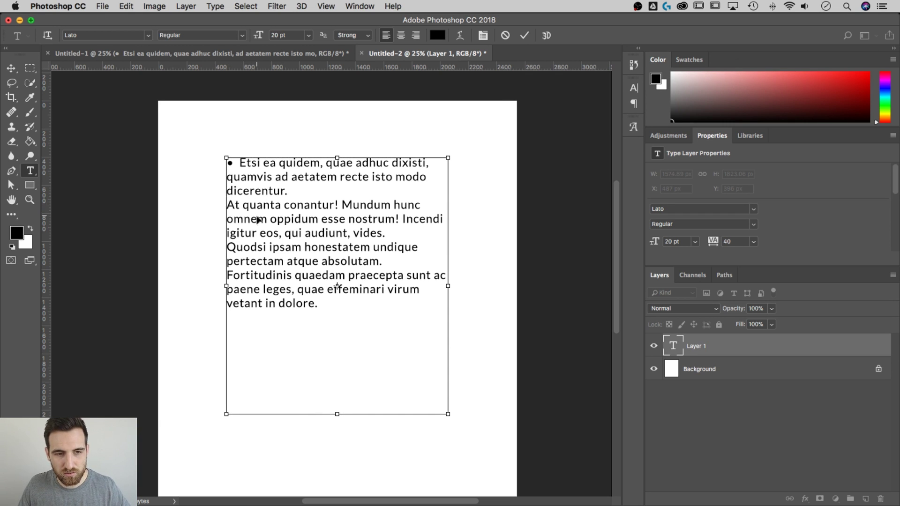
key("super+v")
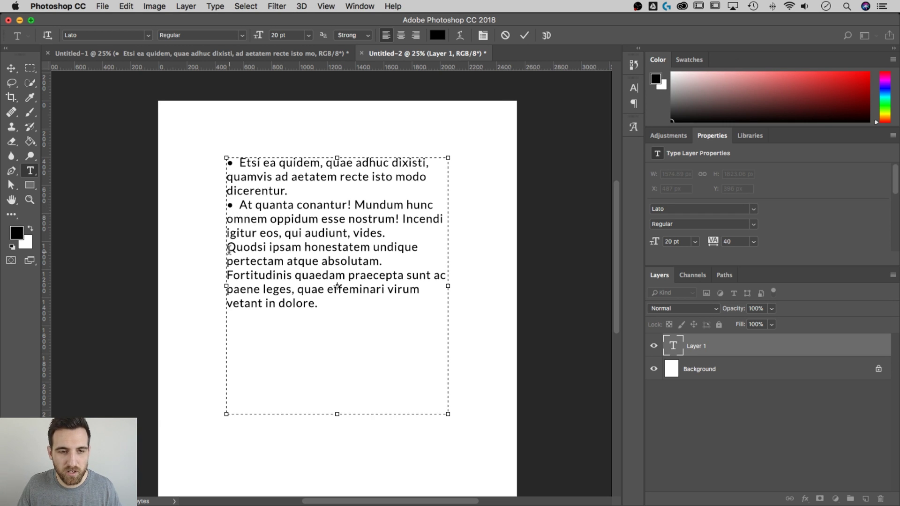
left_click(228, 248)
key("super+v")
left_click(226, 275)
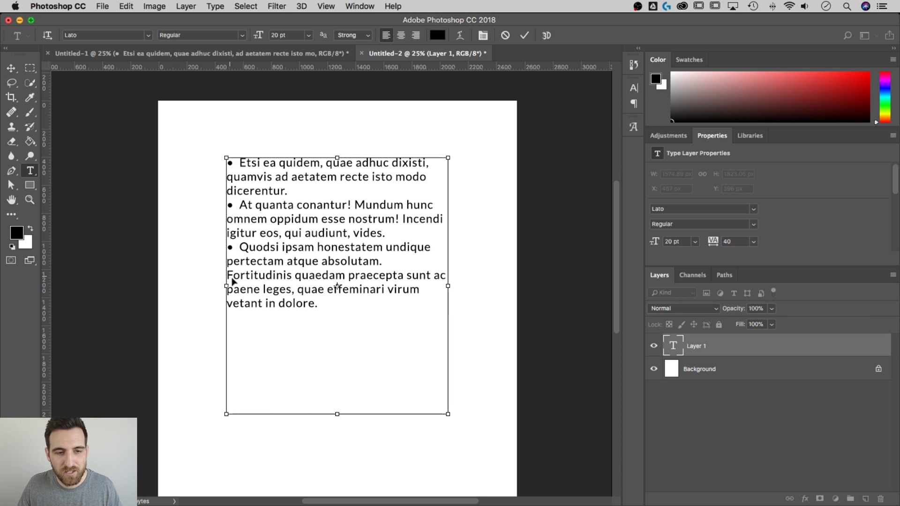
key("super+v")
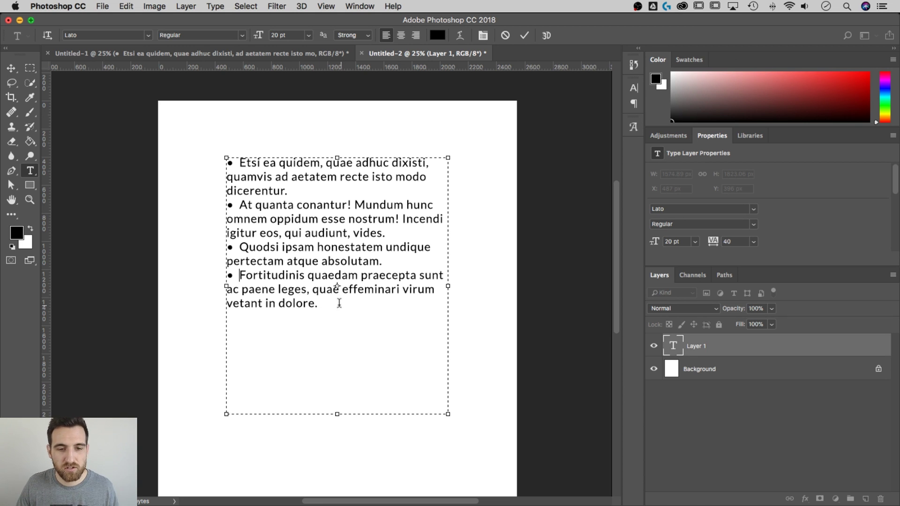
Pull a vertical guide from the ruler and align it with the text after the bullet
left_click_drag(323, 302, 214, 158)
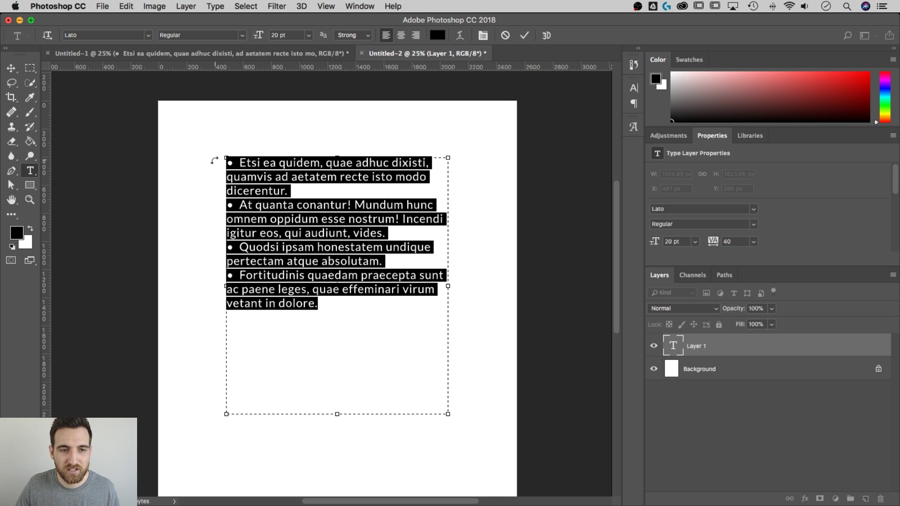
left_click_drag(49, 190, 241, 186)
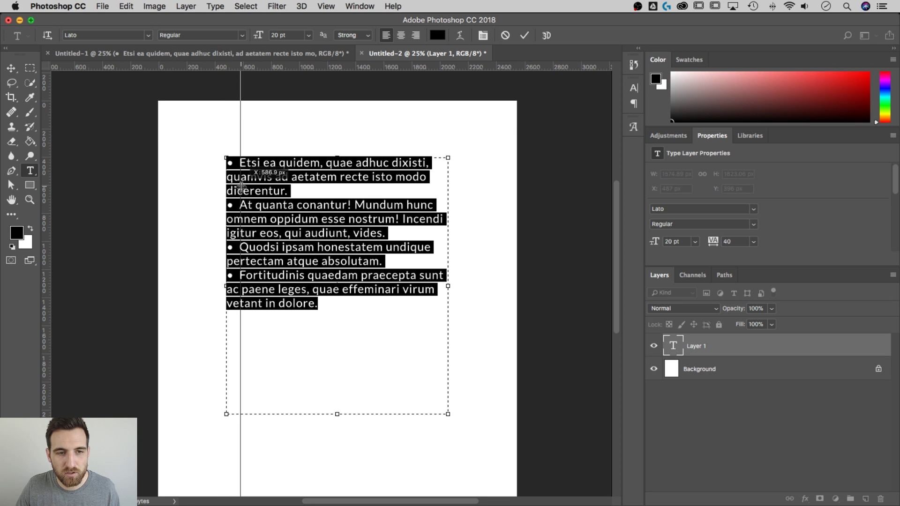
left_click_drag(240, 186, 240, 186)
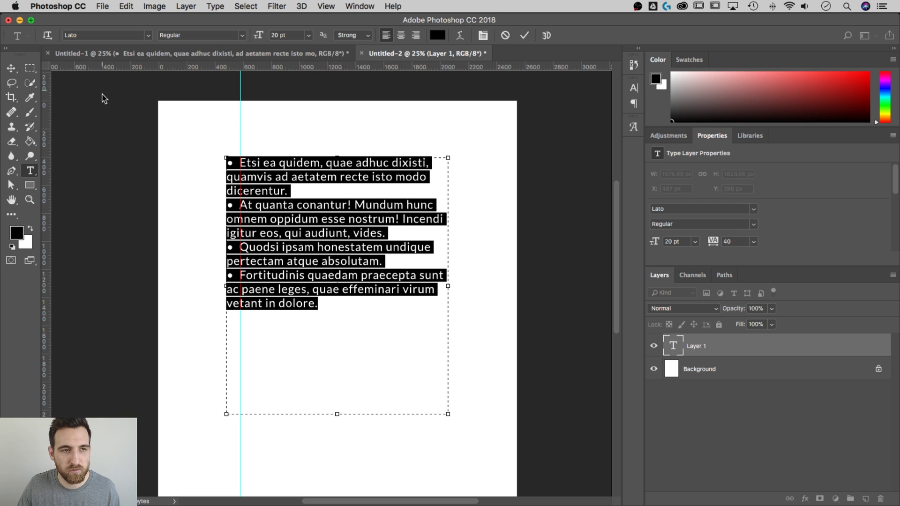
left_click(228, 178)
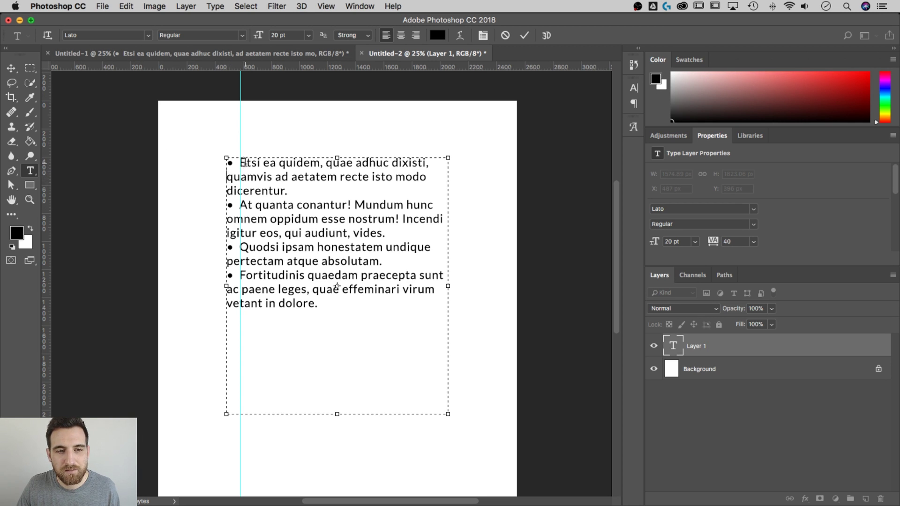
Paste an extra 'E' before 'quamvis' in the first list item
left_click_drag(244, 164, 240, 164)
key("cmd+c")
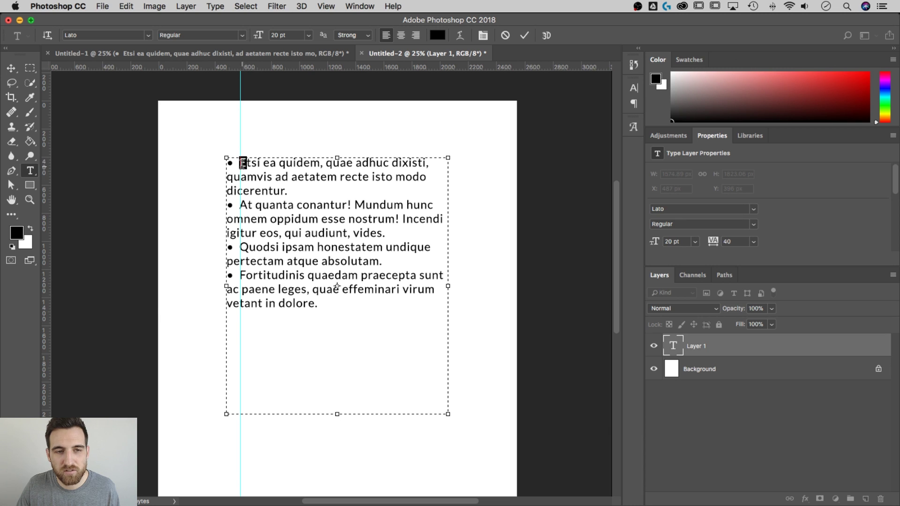
left_click(228, 177)
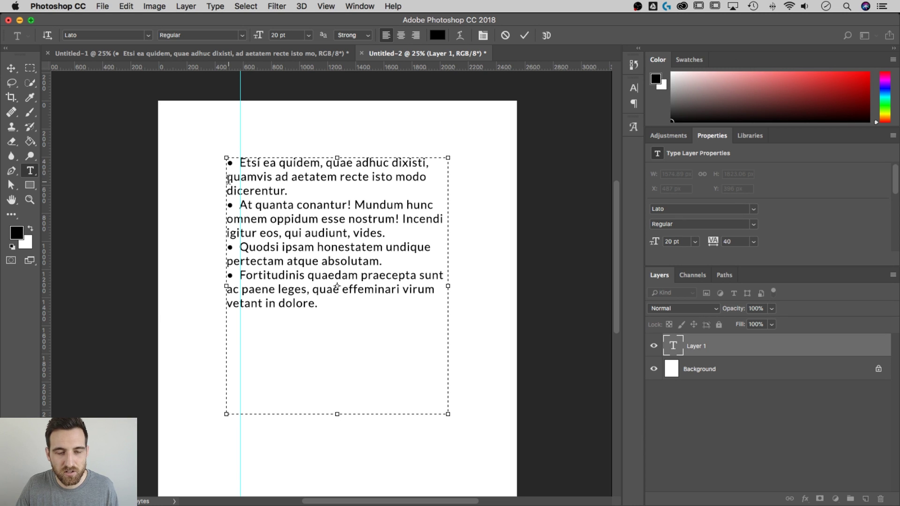
key("cmd+v")
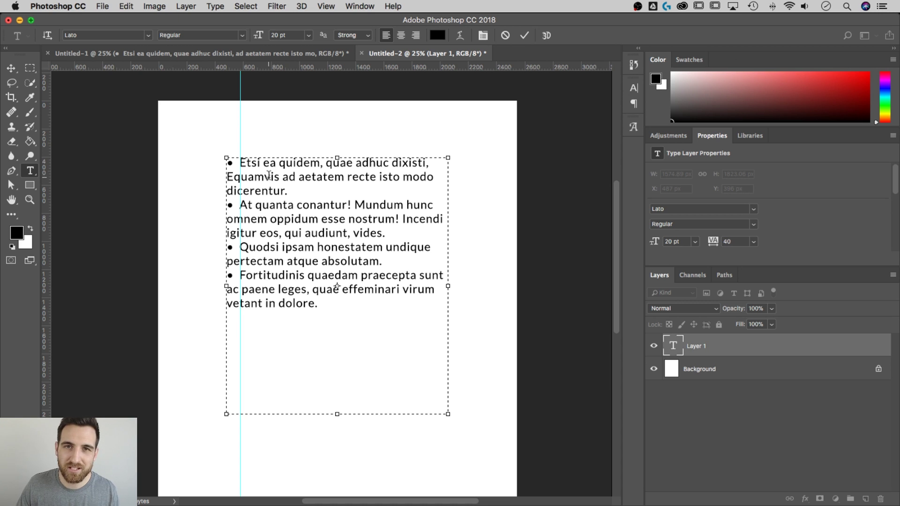
left_click(360, 6)
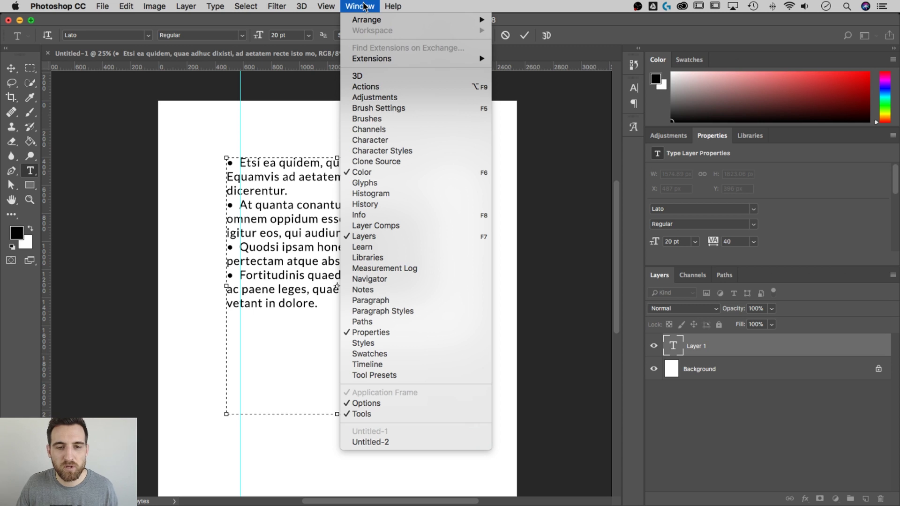
In the Paragraph panel, set the first item's left indent to 22 pt and first-line indent to -22 pt
left_click(376, 303)
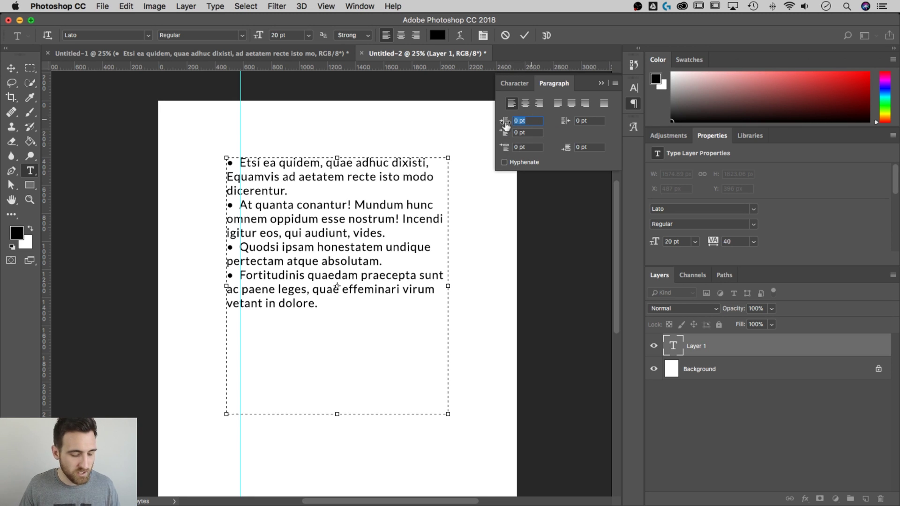
key("Up")
key("Up")
key("Up")
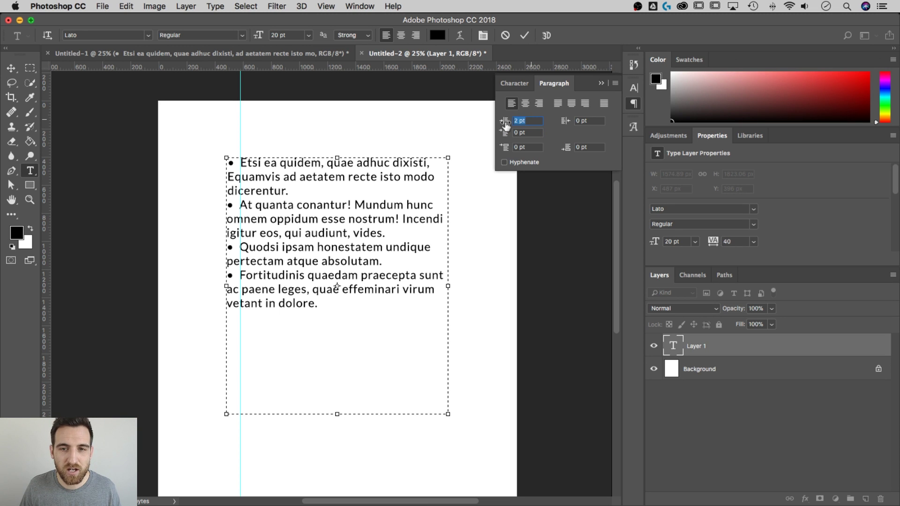
key("Up")
key("Up")
key("Up")
key("Up")
key("Up")
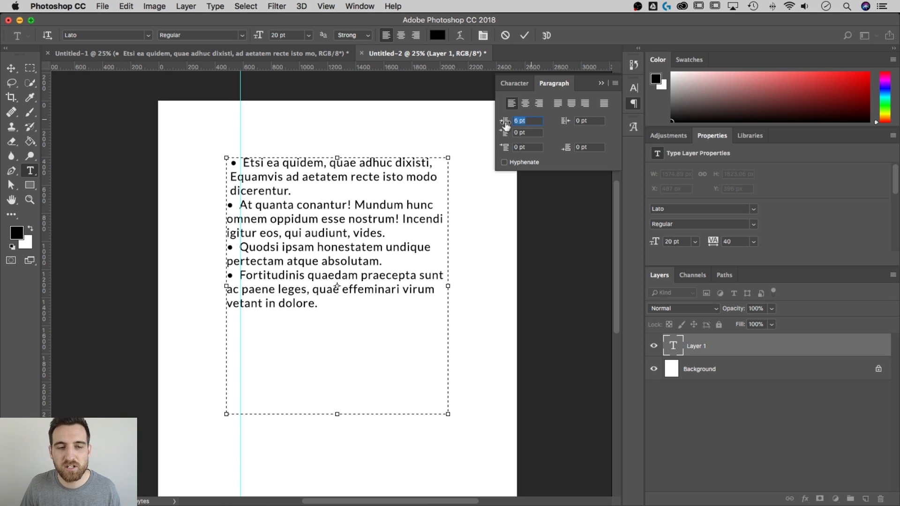
key("Up")
key("Up")
key("Up")
key("Up")
key("Up")
key("Up")
key("Up")
key("Up")
key("Up")
key("Up")
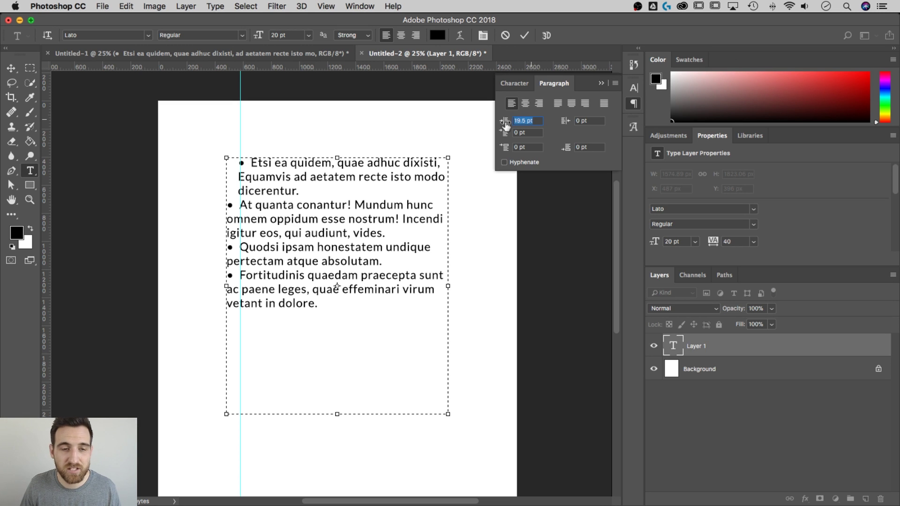
key("Up")
key("Up")
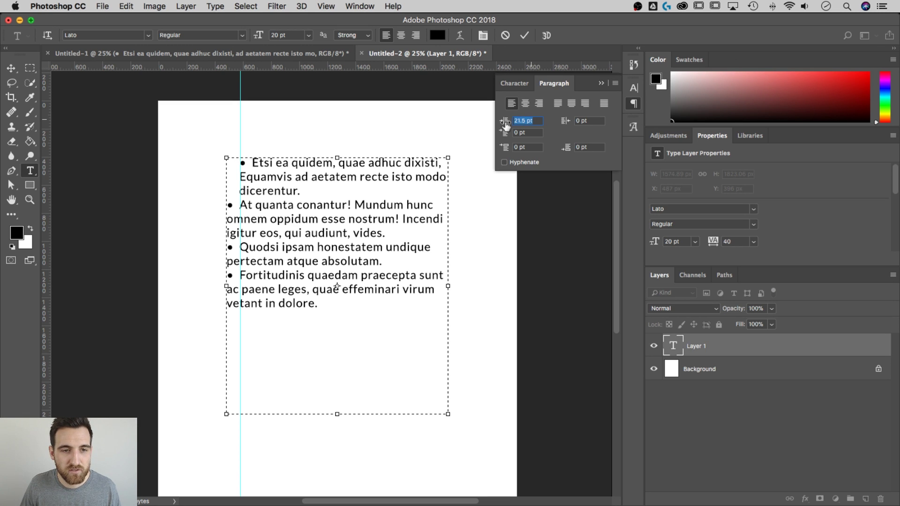
key("Up")
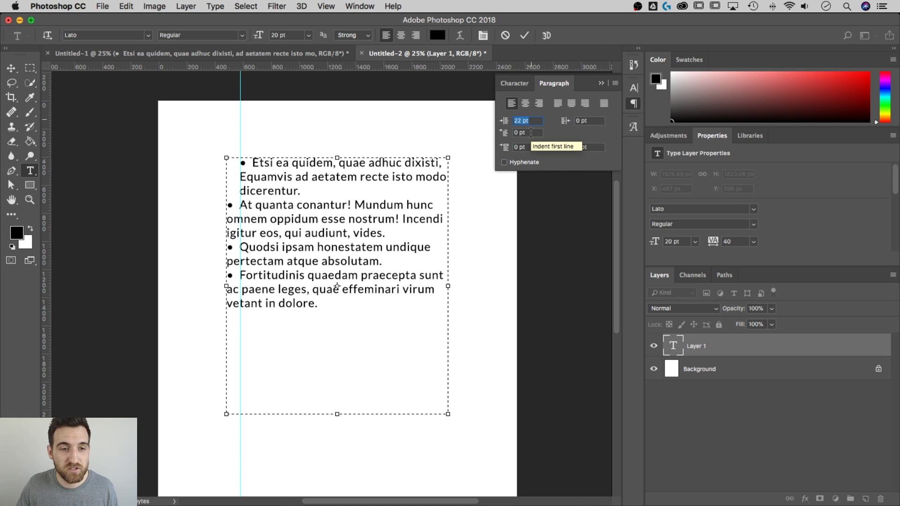
left_click(531, 133)
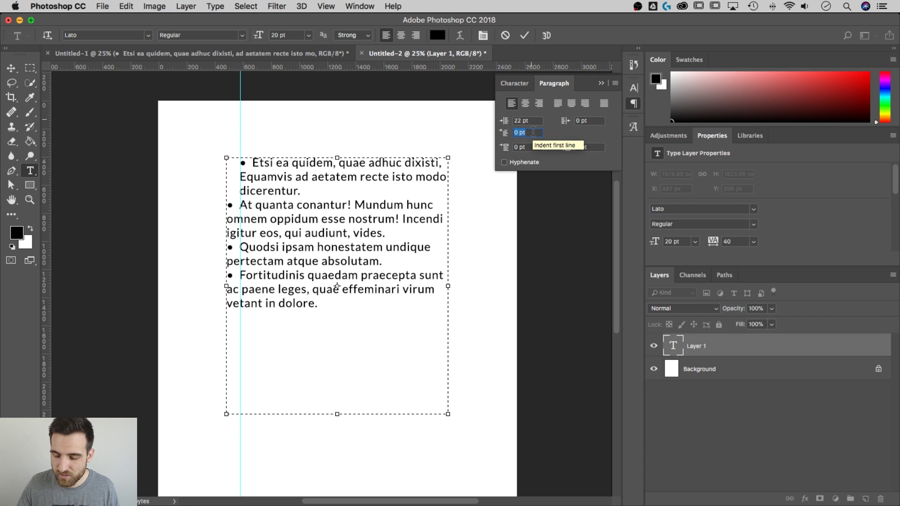
type("-22")
key("Tab")
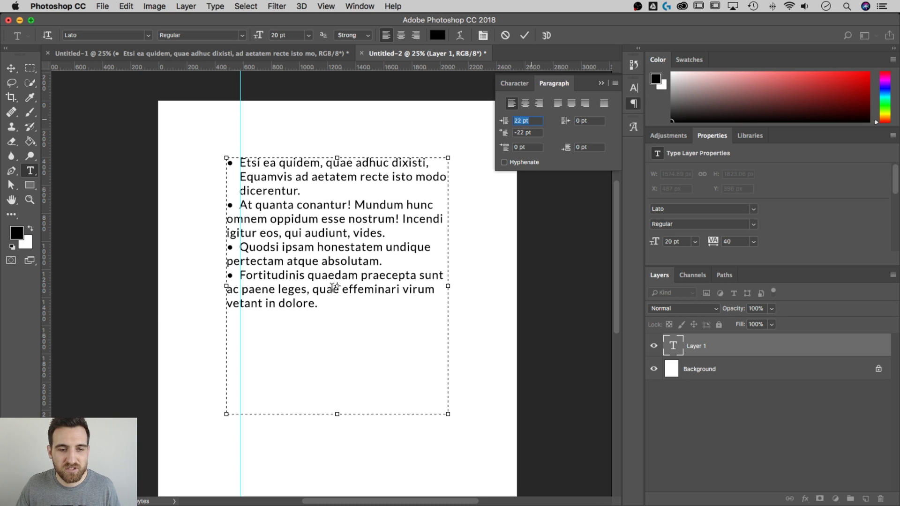
Apply the 22 pt left indent and -22 pt first-line indent to all four bullet paragraphs
left_click_drag(324, 303, 217, 164)
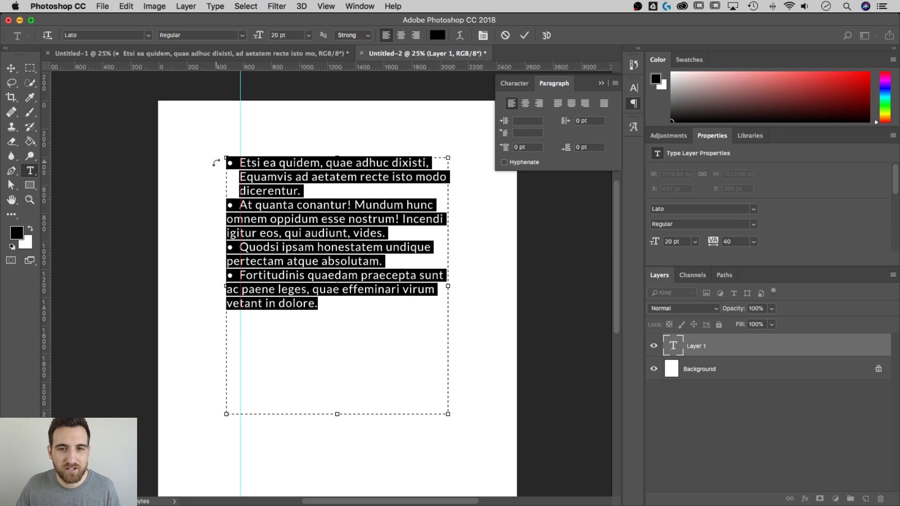
left_click(529, 120)
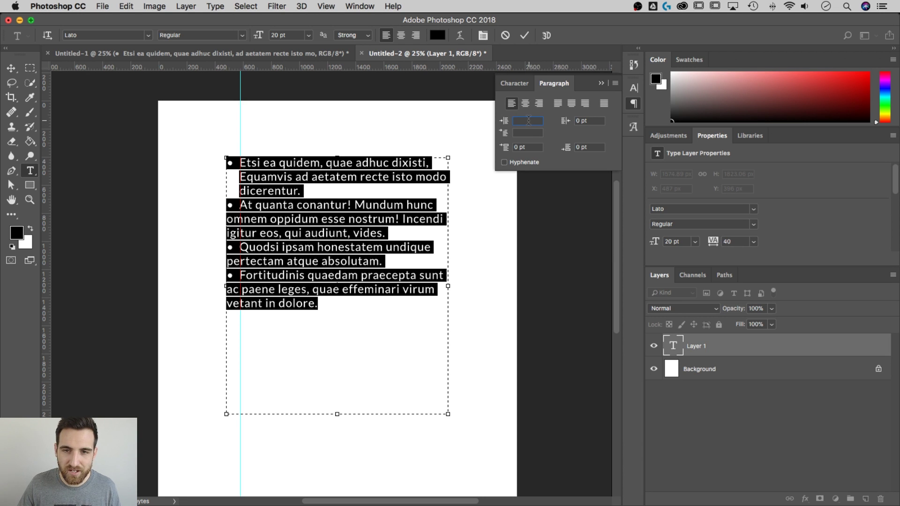
type("22")
key("Tab")
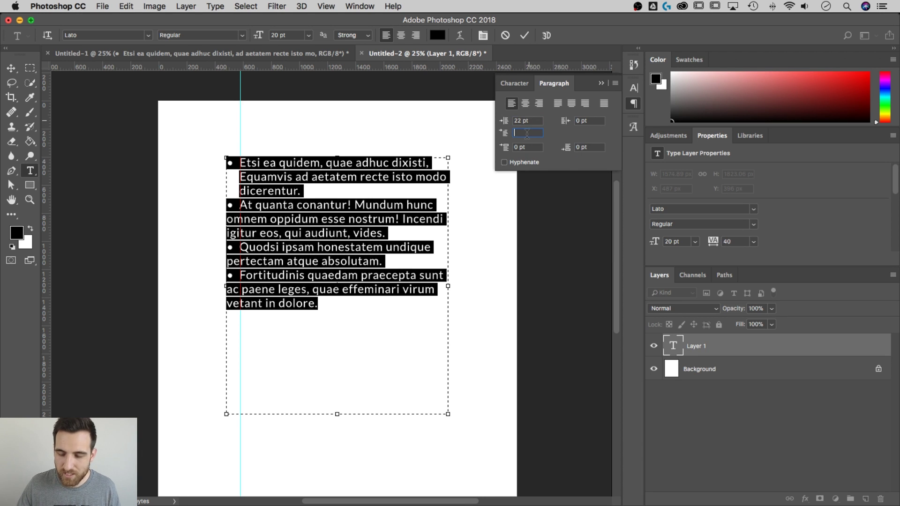
type("-22")
key("shift+Tab")
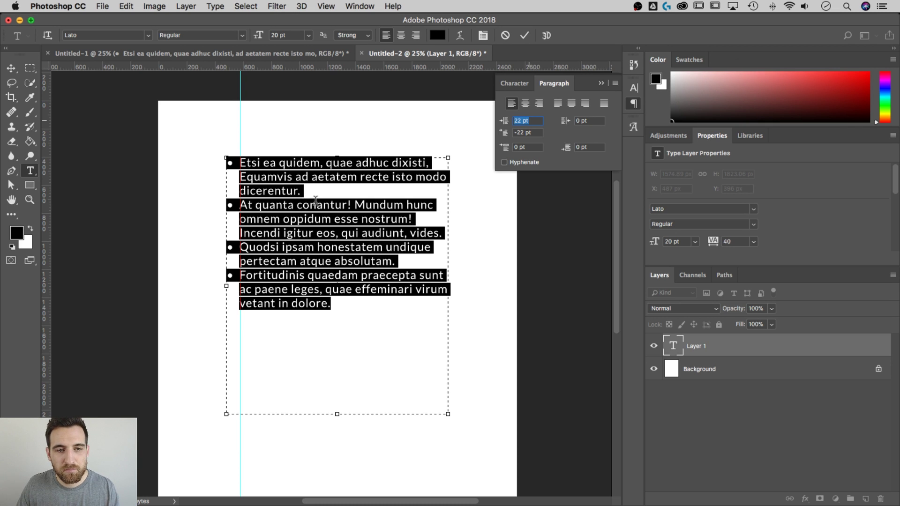
left_click(291, 219)
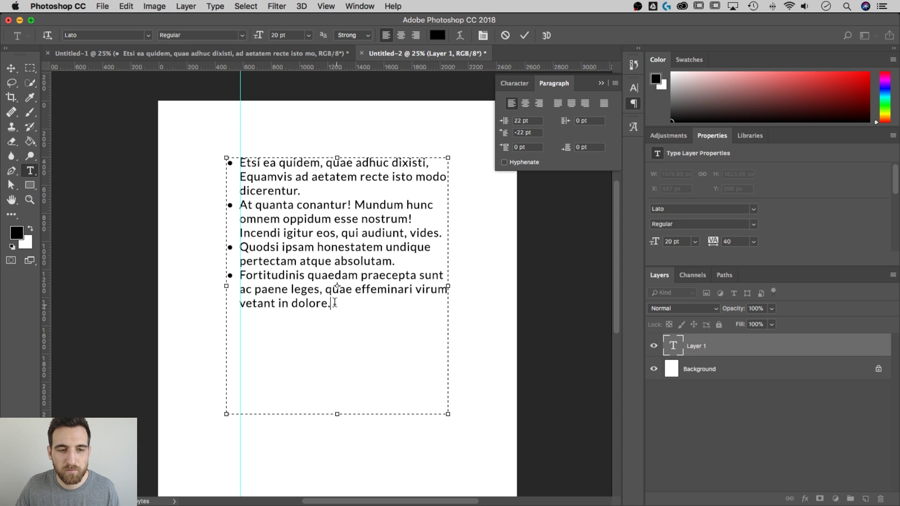
Select all four bullet items and raise the space after each paragraph to 8 pt
left_click_drag(331, 303, 223, 161)
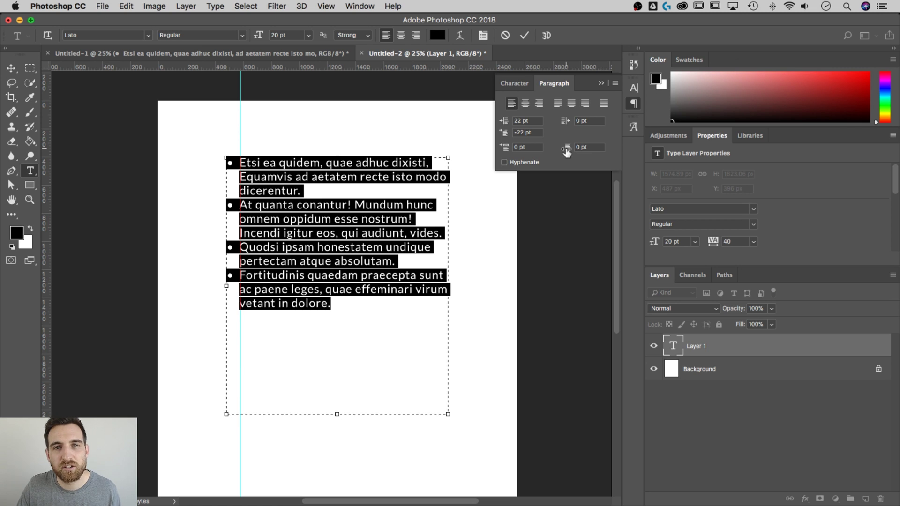
left_click(594, 148)
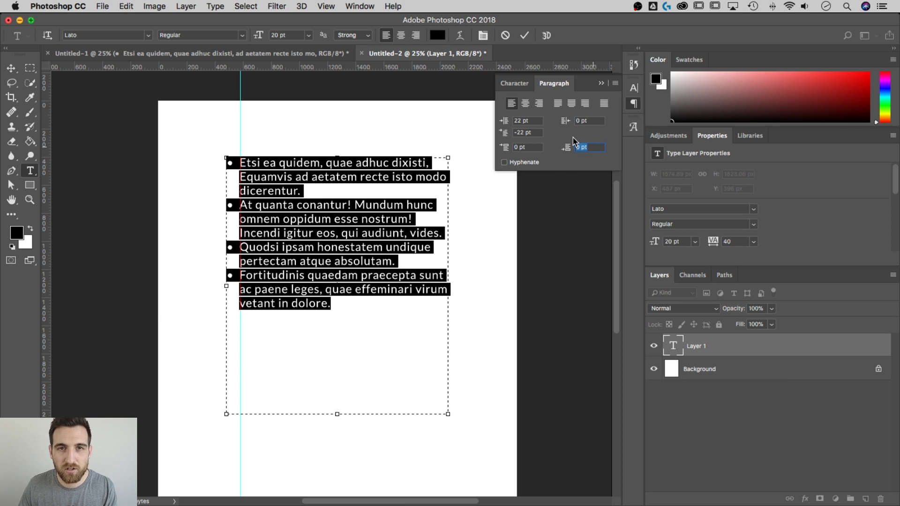
key("Up")
key("Up")
key("Up")
key("Up")
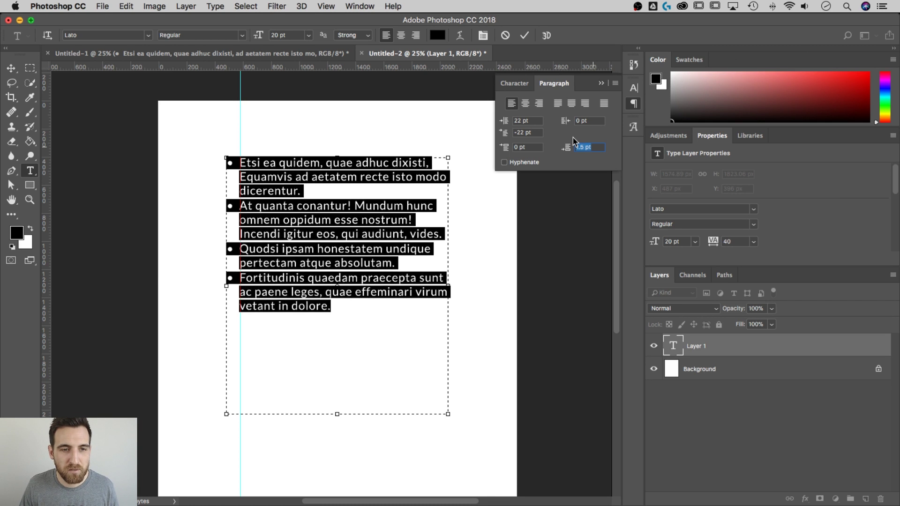
key("Up")
key("Up")
key("Up")
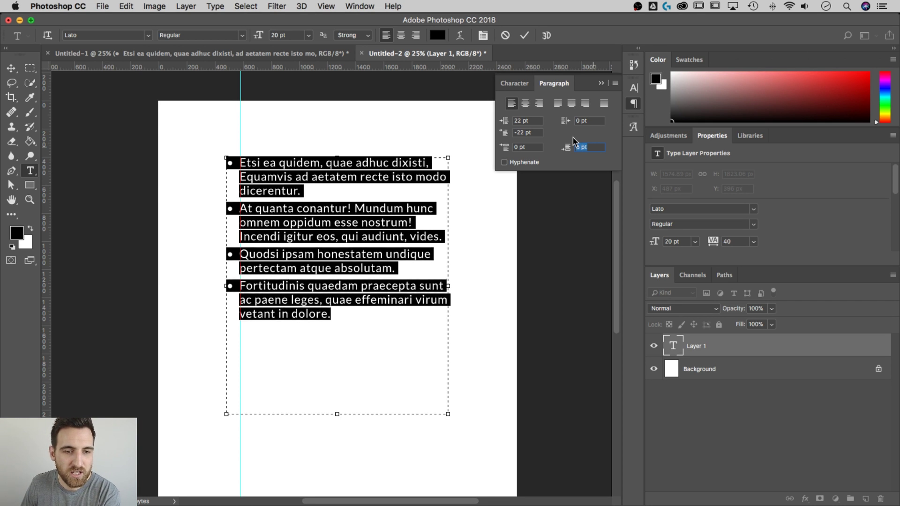
key("Up")
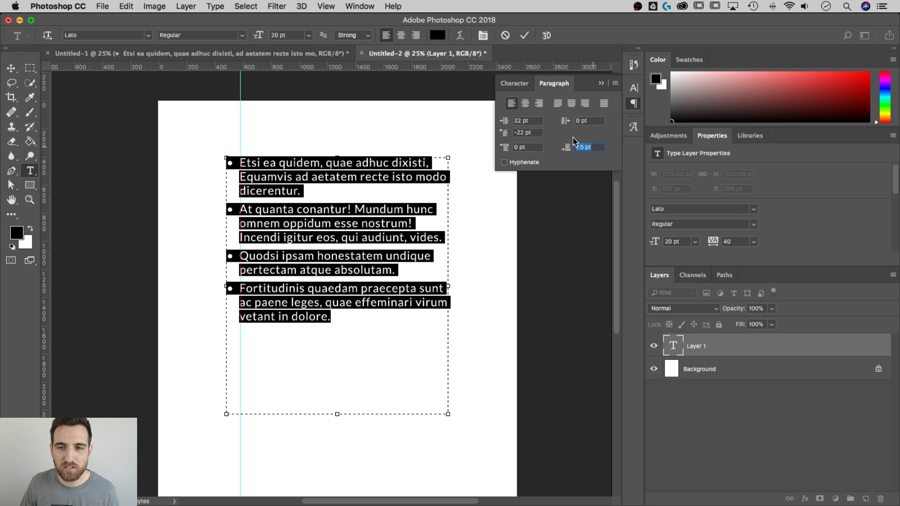
key("Up")
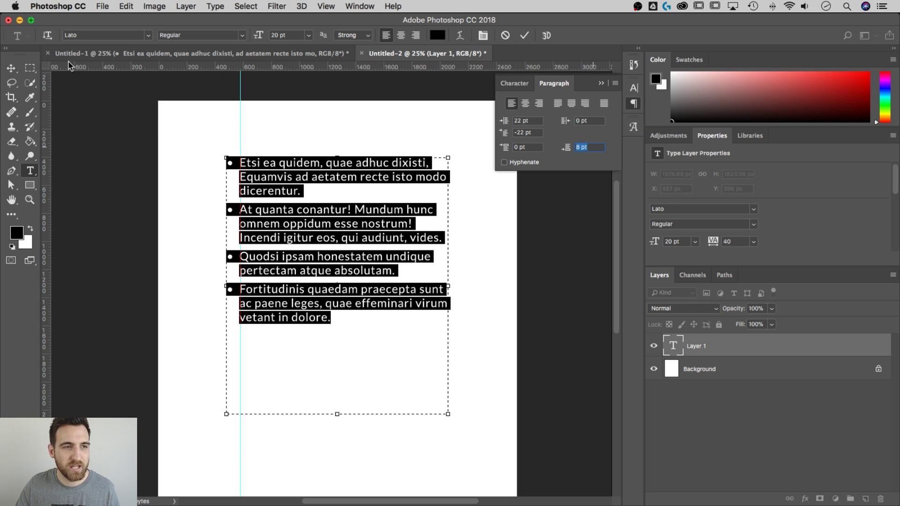
Commit the text, drag the vertical guide off the page, and collapse the Paragraph panel
left_click(11, 68)
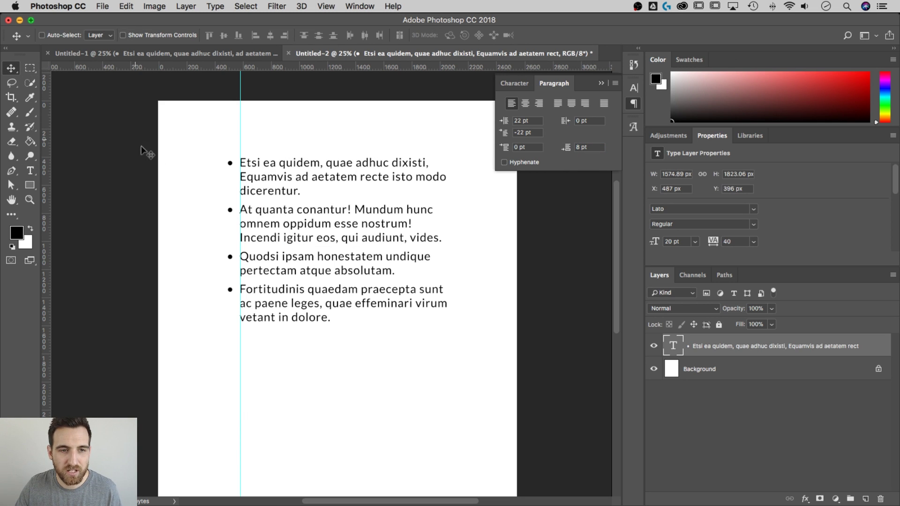
left_click_drag(240, 126, 47, 139)
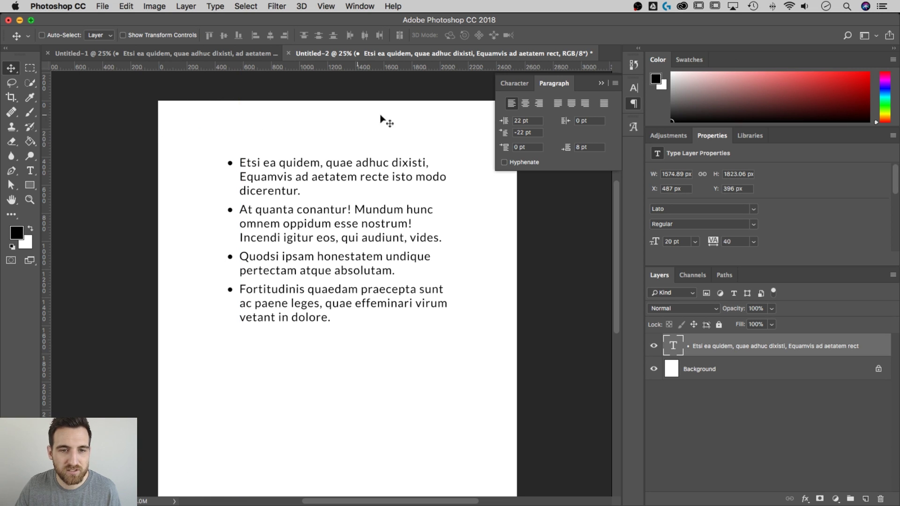
left_click(601, 83)
Widen the bullet list's text box out to the page edge
key("t")
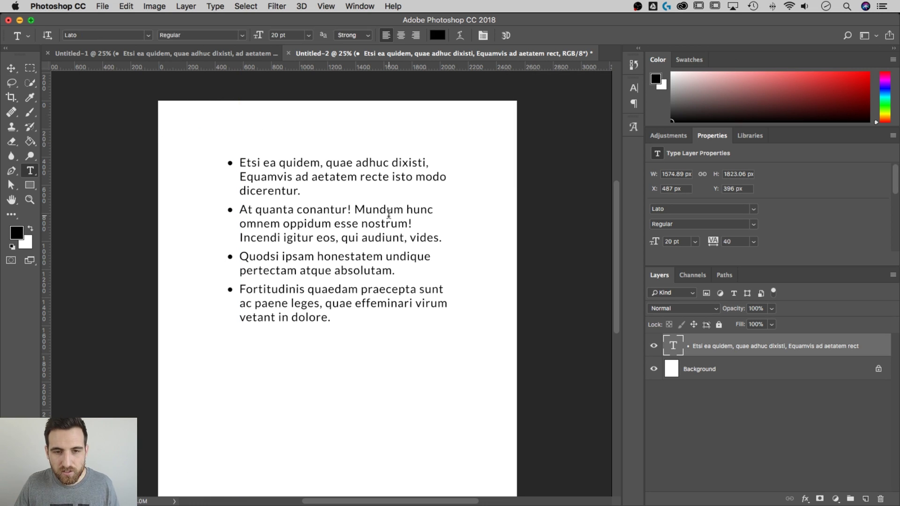
left_click(388, 215)
left_click_drag(390, 285, 453, 284)
Try 5 pt and 10 pt font sizes on the bullet text, then undo back to 20 pt
left_click_drag(378, 312, 221, 151)
left_click(267, 36)
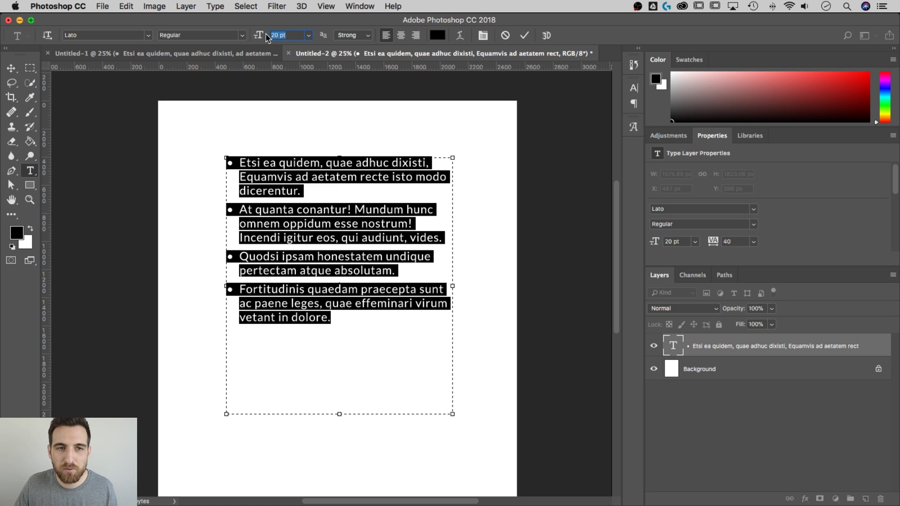
type("5")
key("Return")
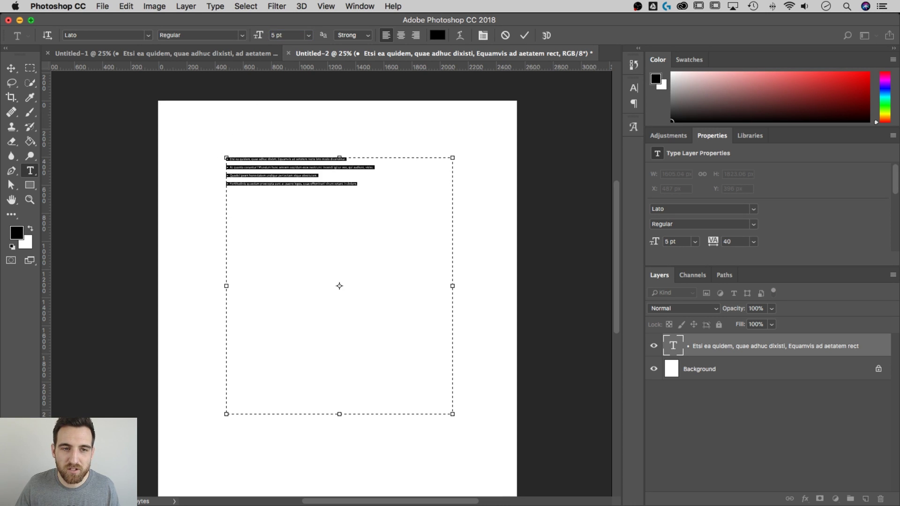
type("10")
key("Return")
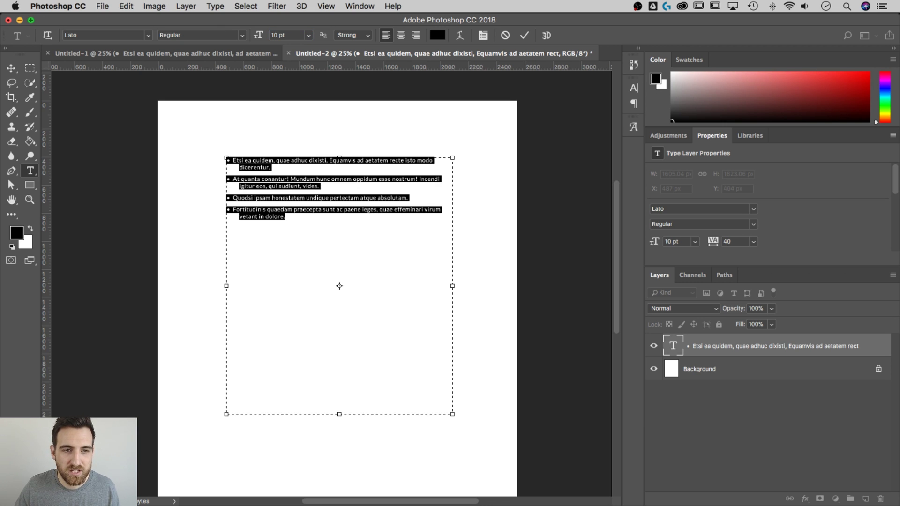
left_click(238, 166)
left_click_drag(233, 161, 242, 167)
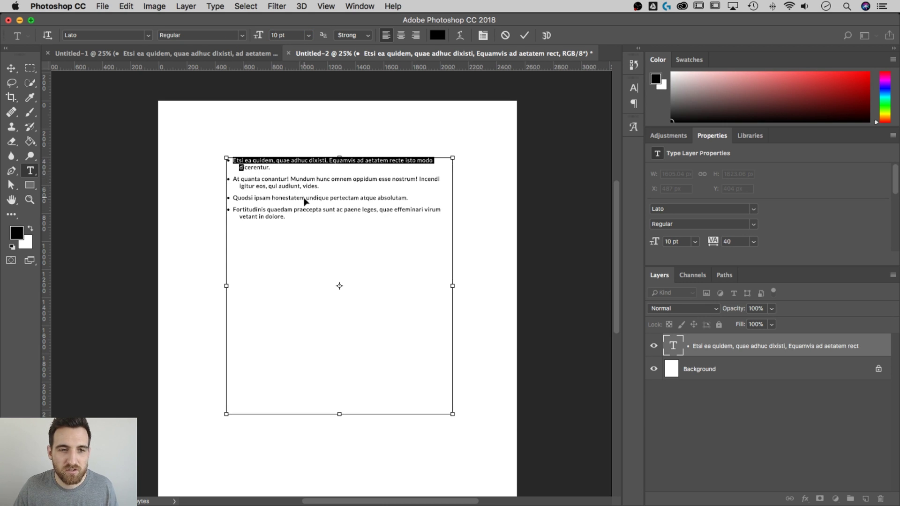
key("super+Return")
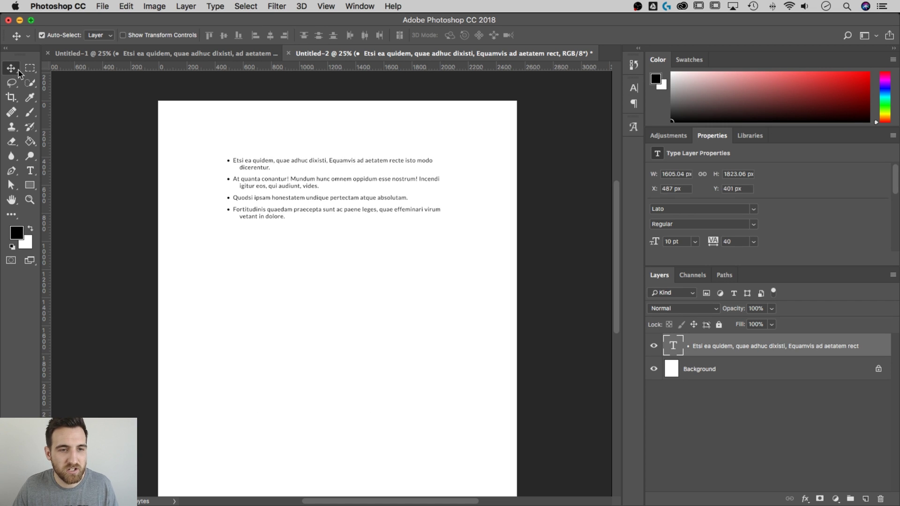
key("super+z")
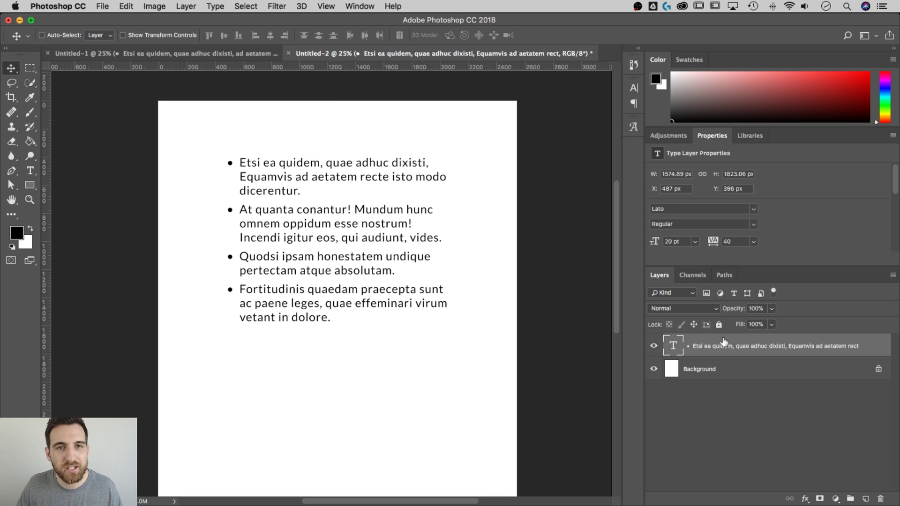
key("super")
Narrow the bullet list's text box so the lines rewrap, and commit it
key("t")
left_click(420, 238)
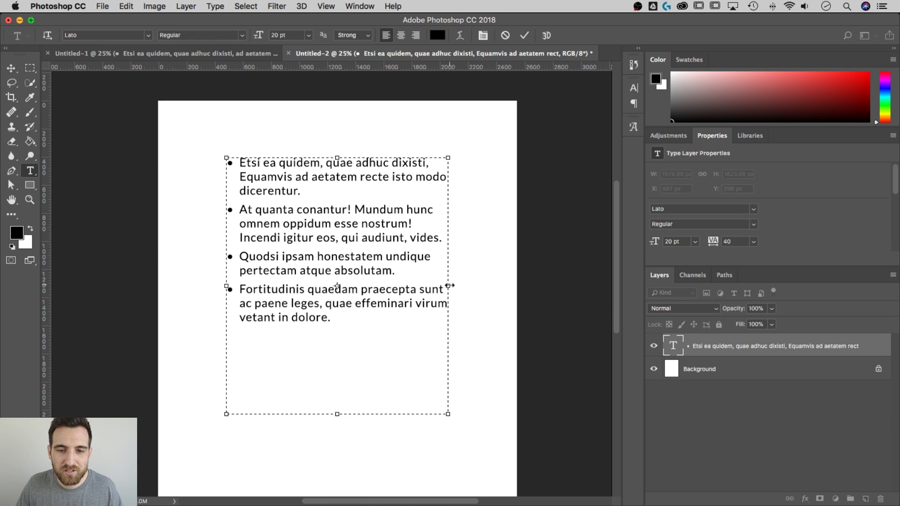
left_click_drag(448, 286, 406, 290)
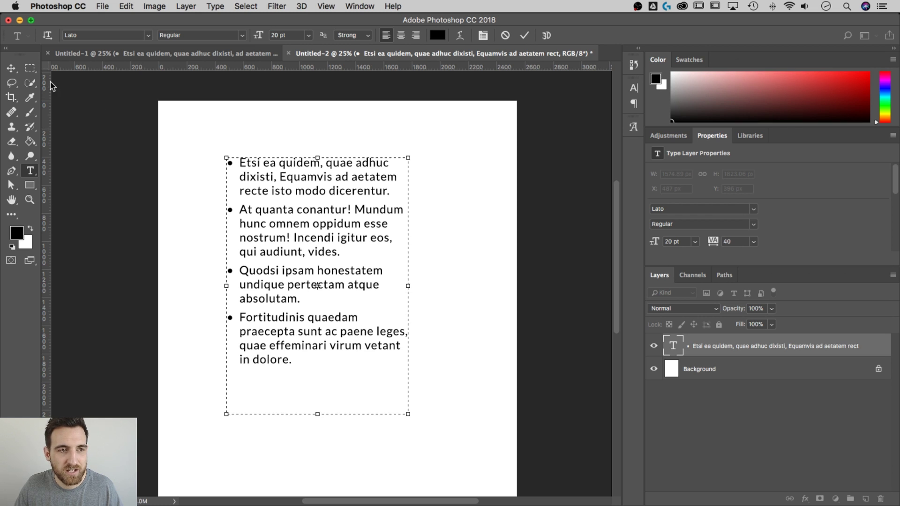
left_click(11, 68)
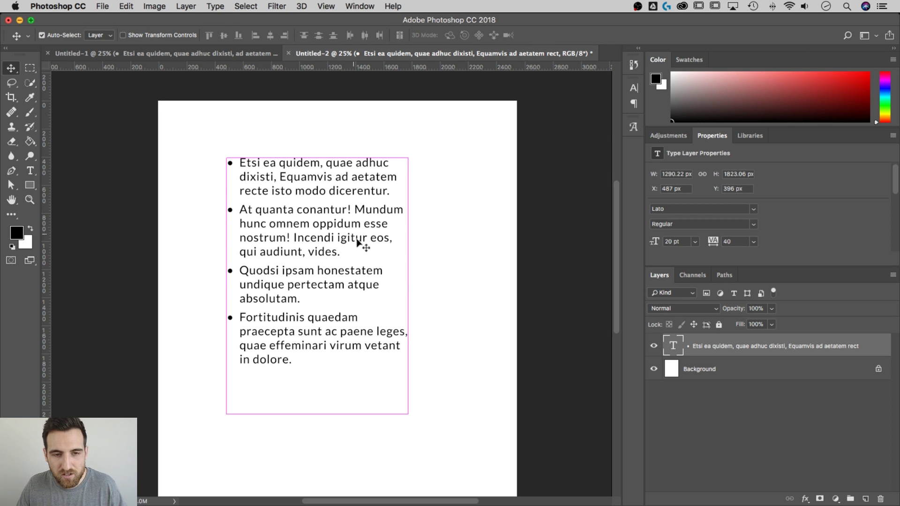
Free-transform the list twice, scaling it proportionally up to about 23.6 pt text
key("super+t")
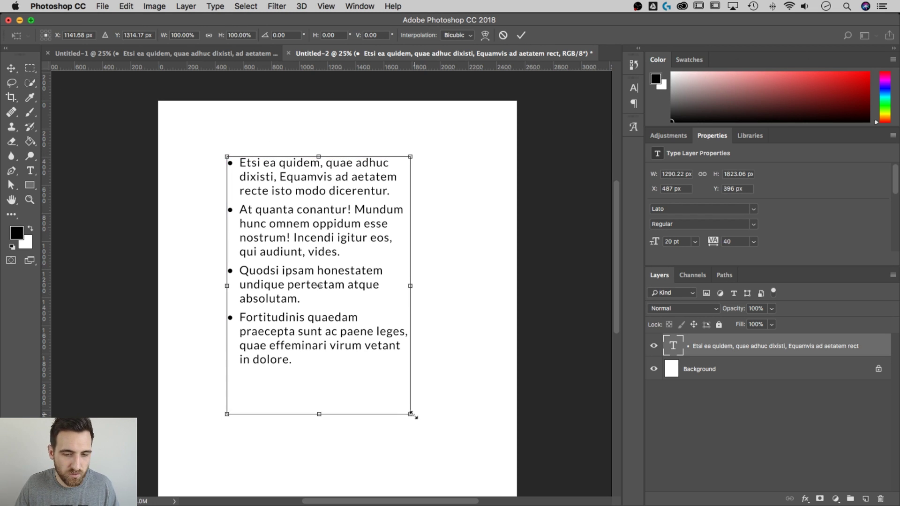
left_click_drag(412, 416, 438, 394)
key("Return")
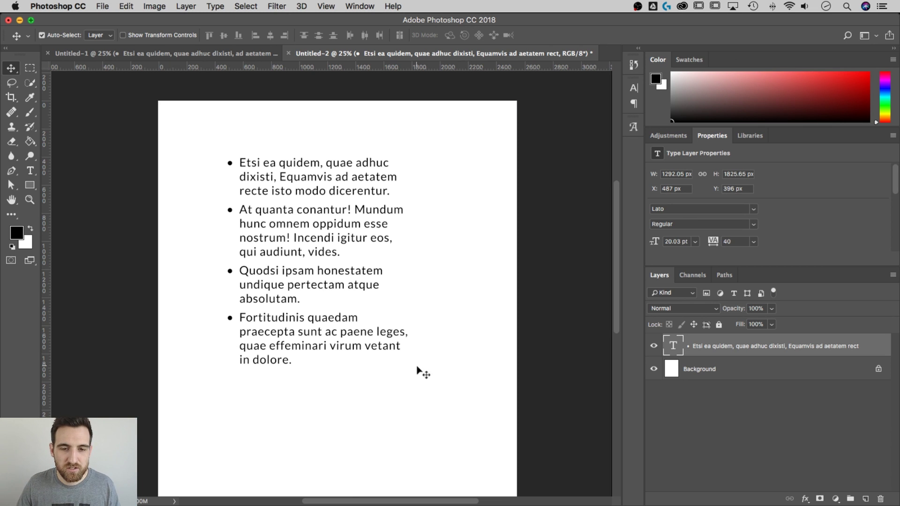
key("super+t")
left_click_drag(412, 417, 444, 461)
key("Return")
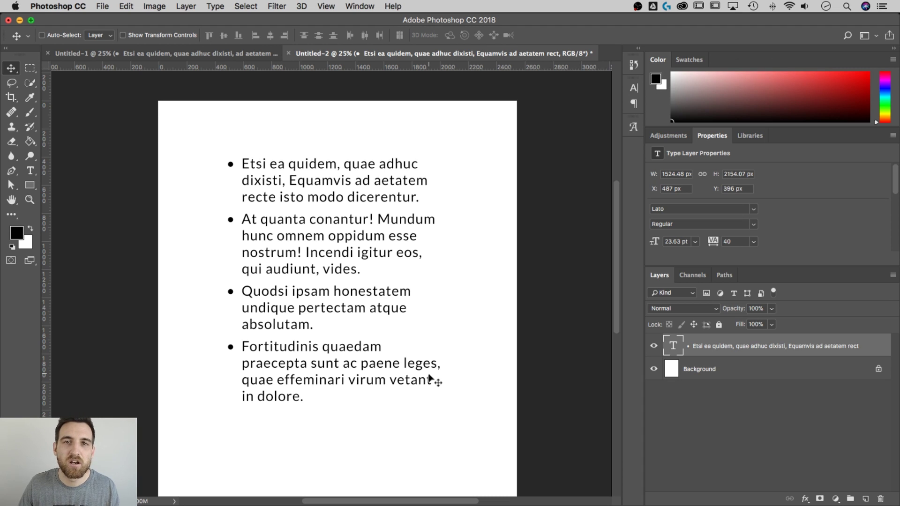